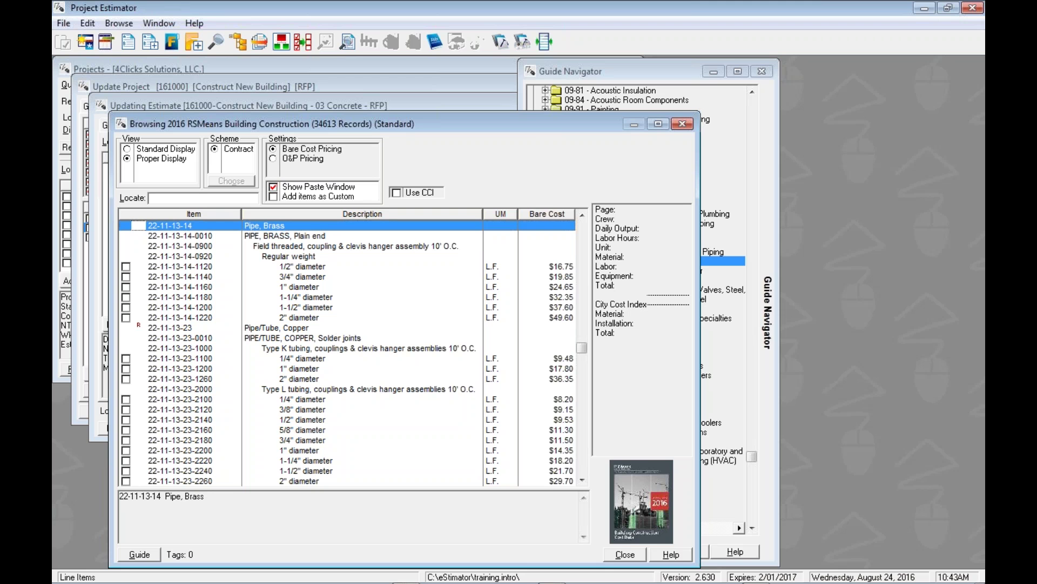
Reveal the 22-11-13-14 Pipe, Brass section's position in the RSMeans guide tree
key(alt+g)
key(Down)
key(Down)
key(Down)
key(Down)
key(Down)
key(Down)
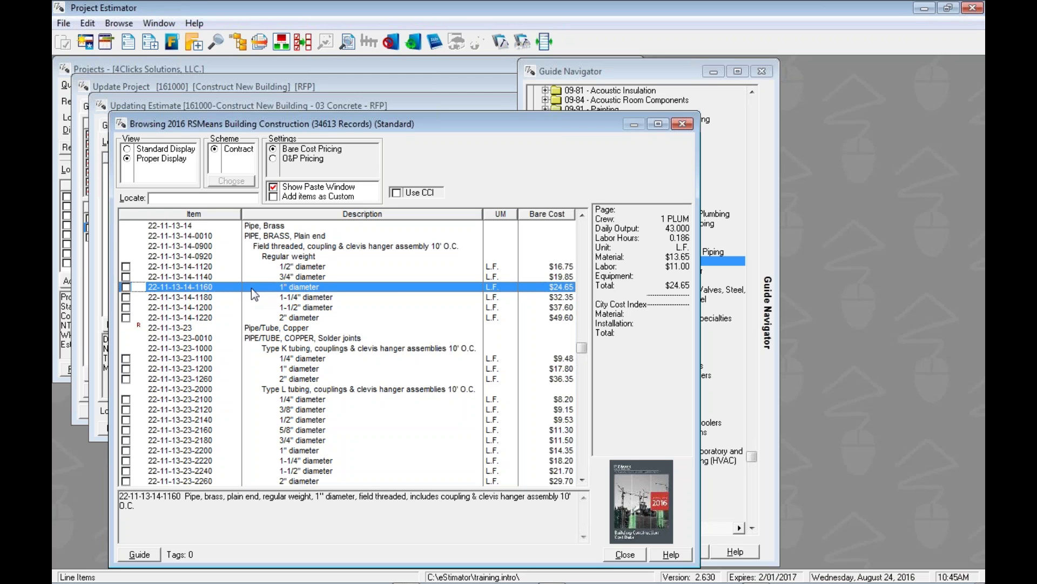
Open the Group Selector via Search Utilities > Select Group from the line item's context menu
right_click(253, 292)
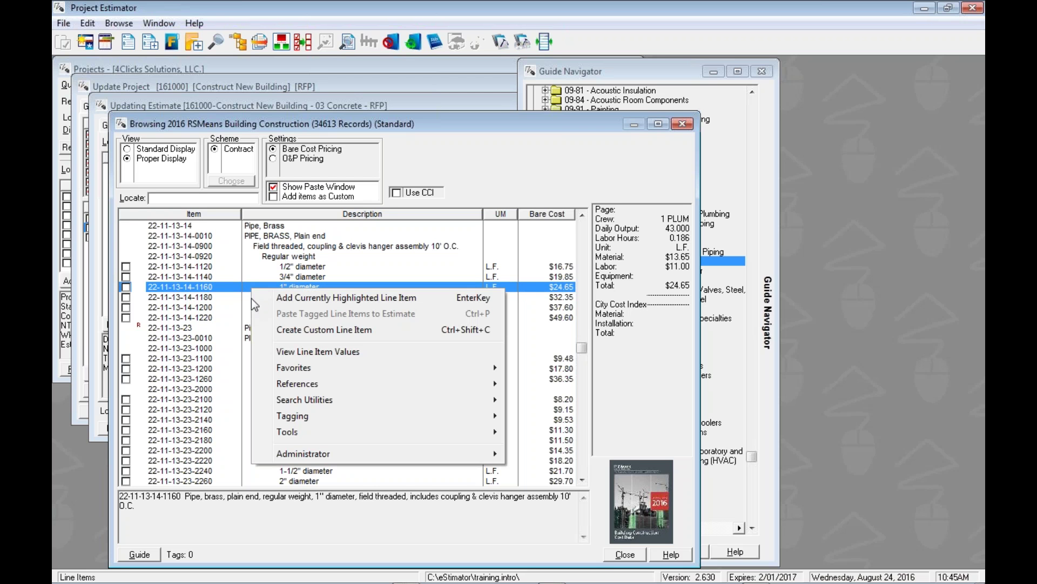
mouse_move(265, 399)
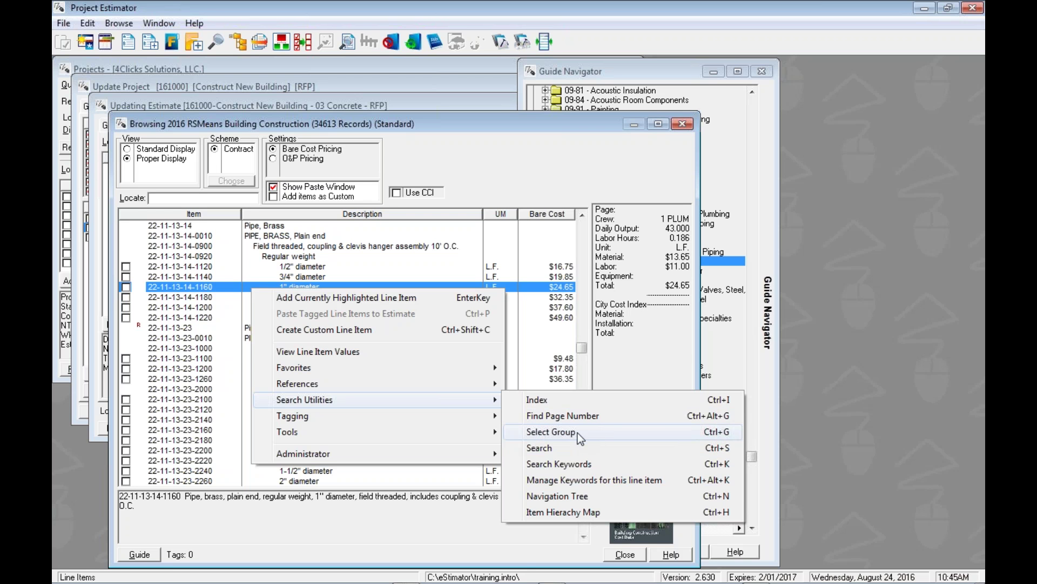
click(551, 432)
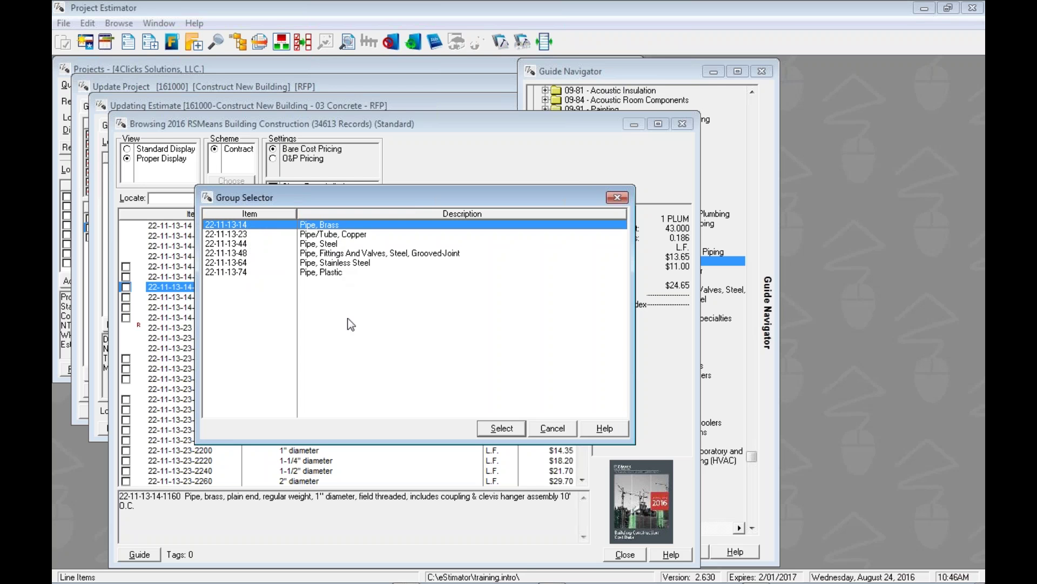
Jump to the 22-11-13-23 Pipe/Tube, Copper section and bring the Guide Navigator forward
key(Down)
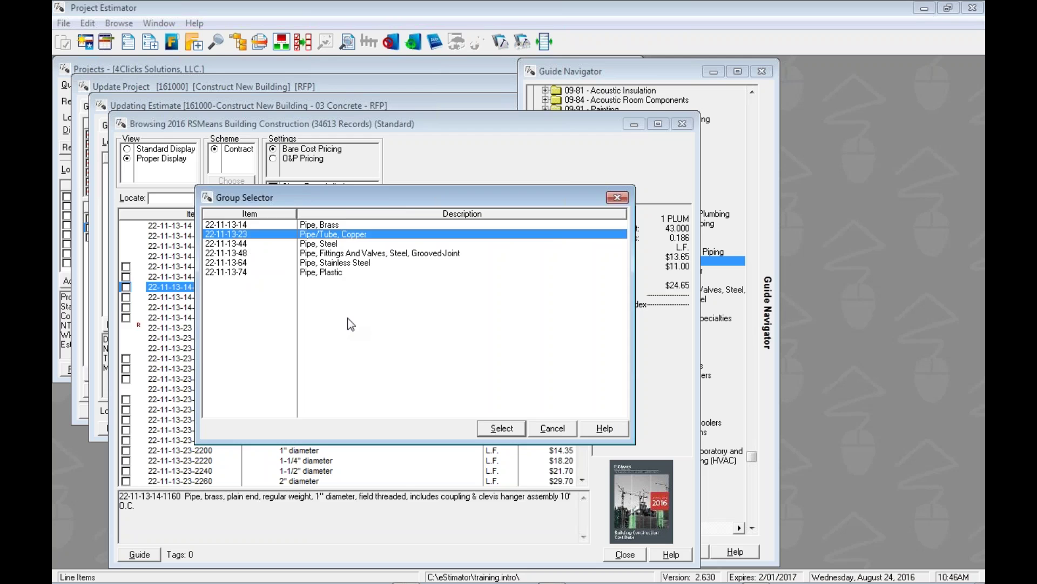
key(Return)
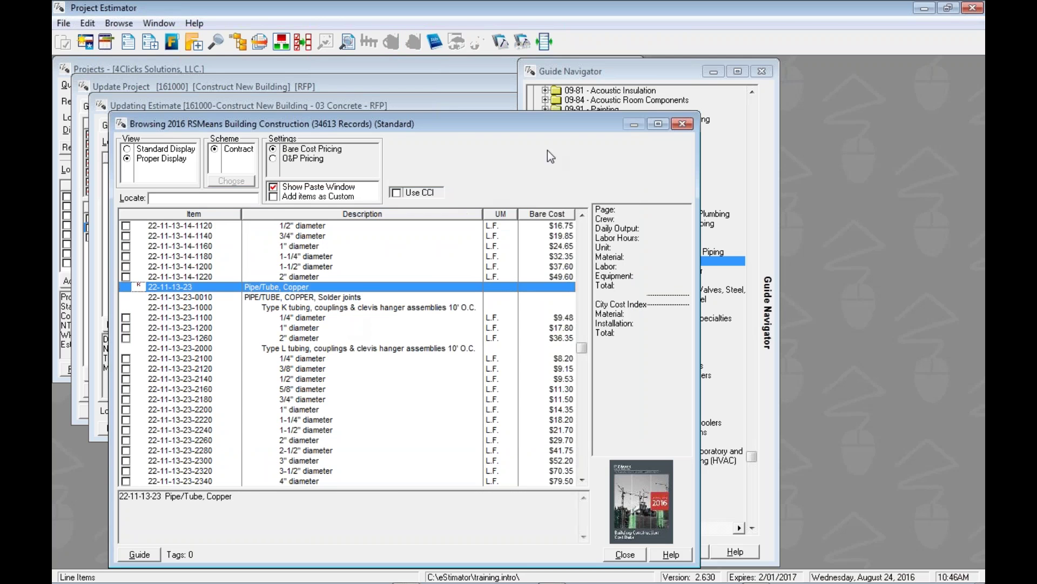
click(651, 71)
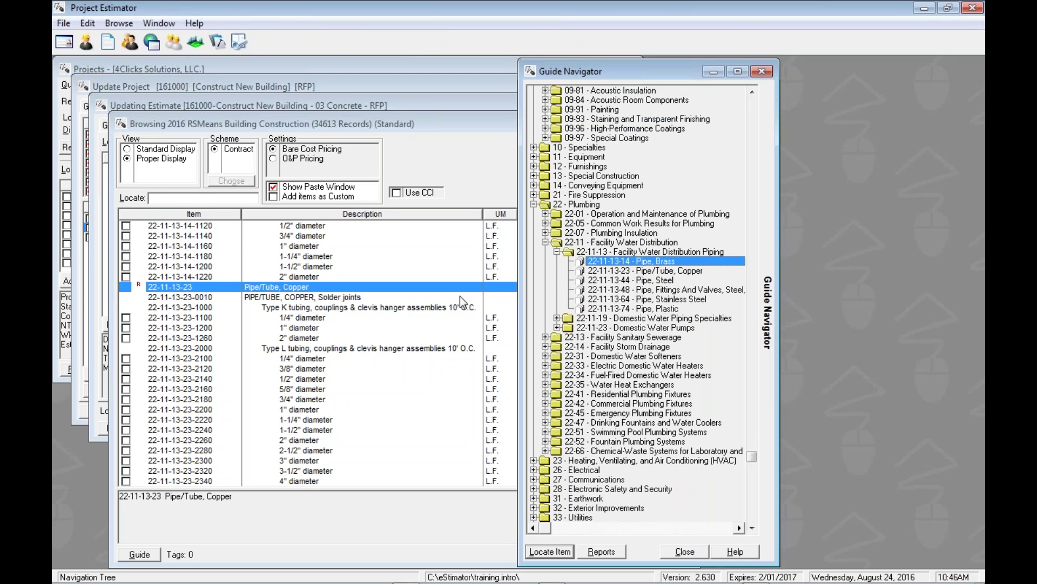
click(293, 291)
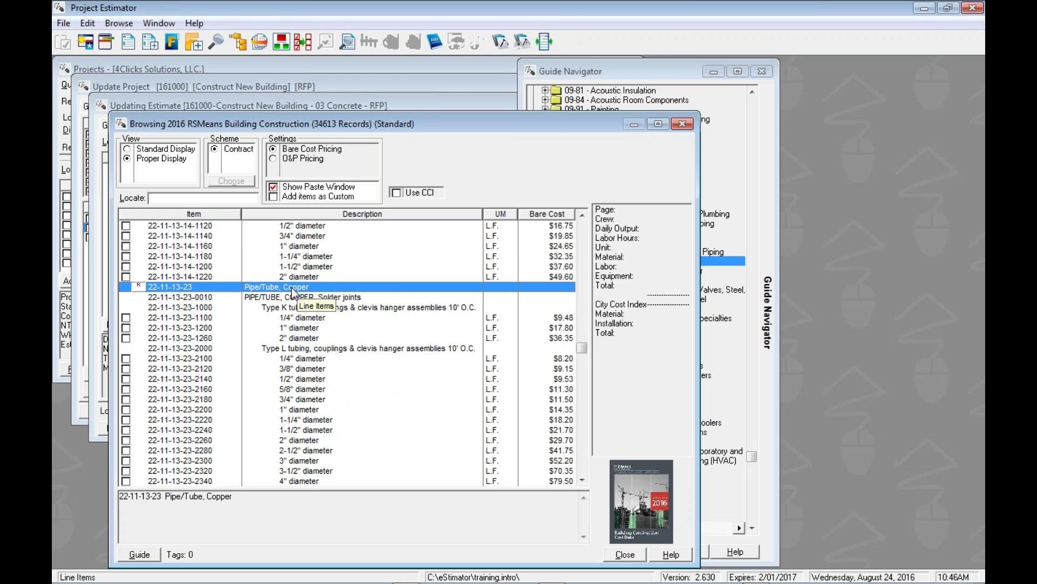
key(Down)
key(Down)
key(Down)
key(Down)
key(Down)
key(Down)
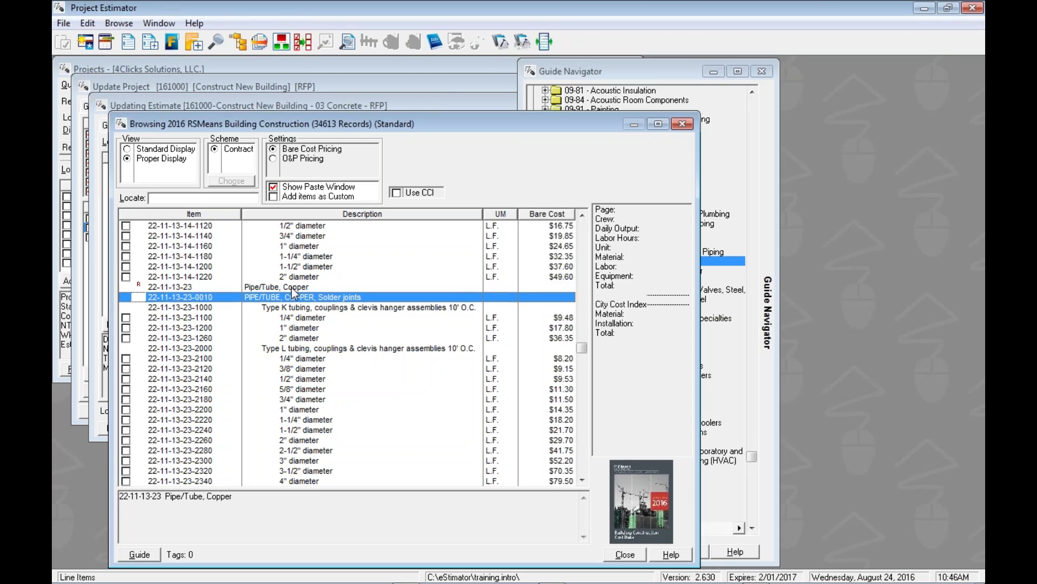
key(Down)
key(Down)
key(Down)
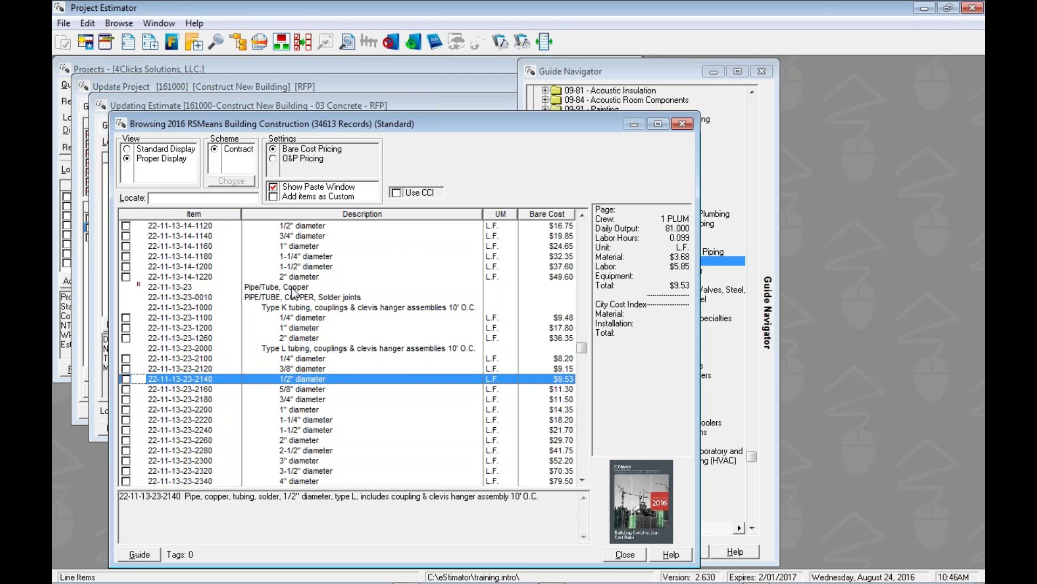
key(ctrl+g)
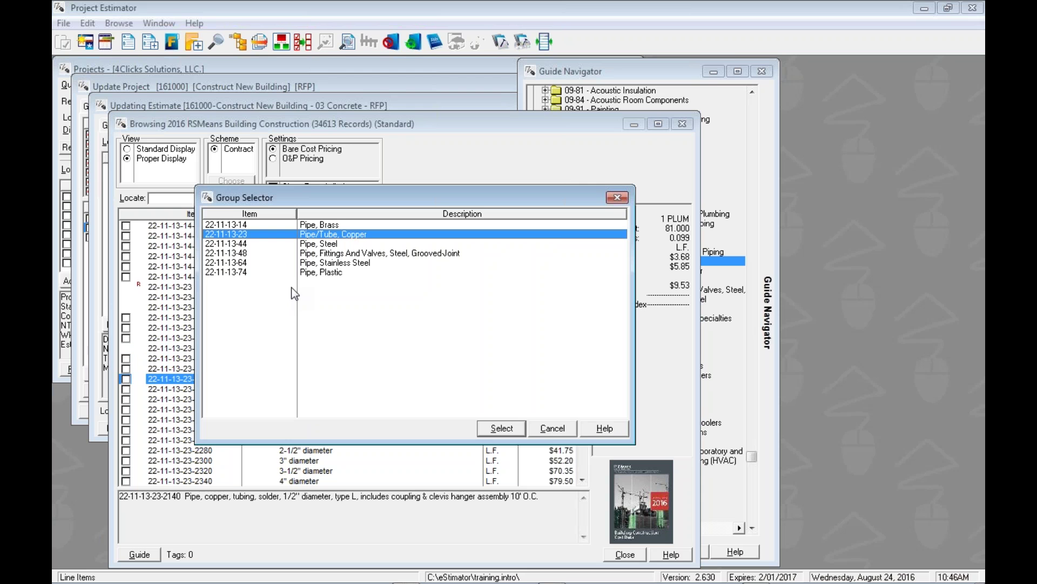
Choose the 22-11-13-44 Pipe, Steel group to jump to Schedule 40 black steel pipe
key(Down)
key(Return)
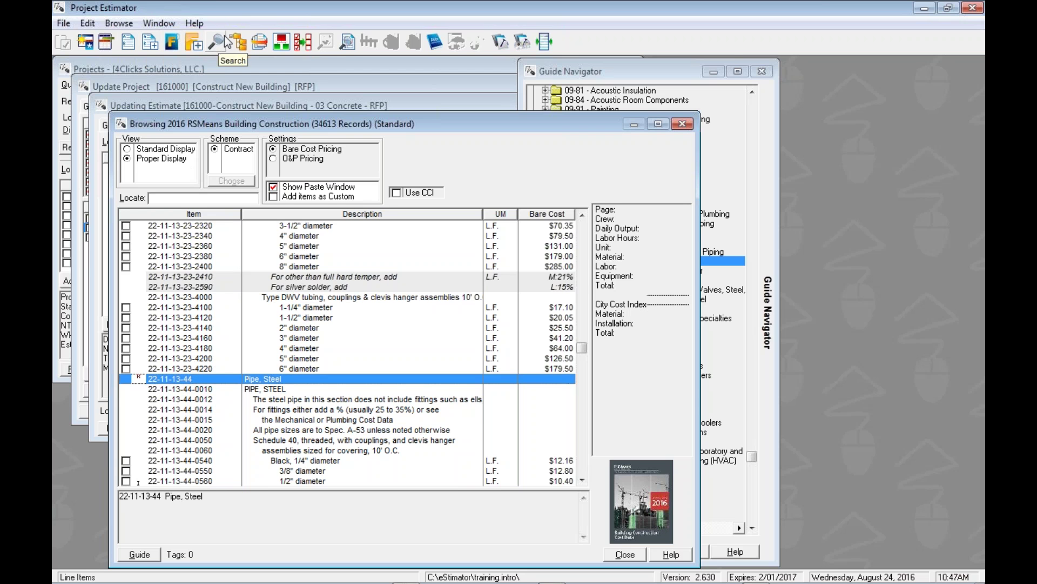
Use Select Group to jump to the 22-11-23 Domestic Water Pumps section
click(260, 42)
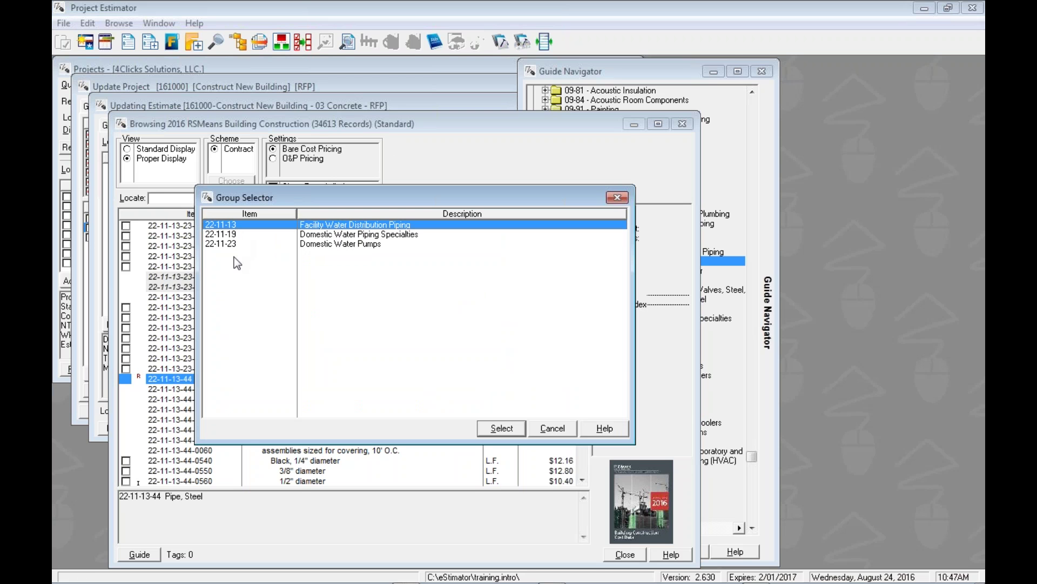
key(Down)
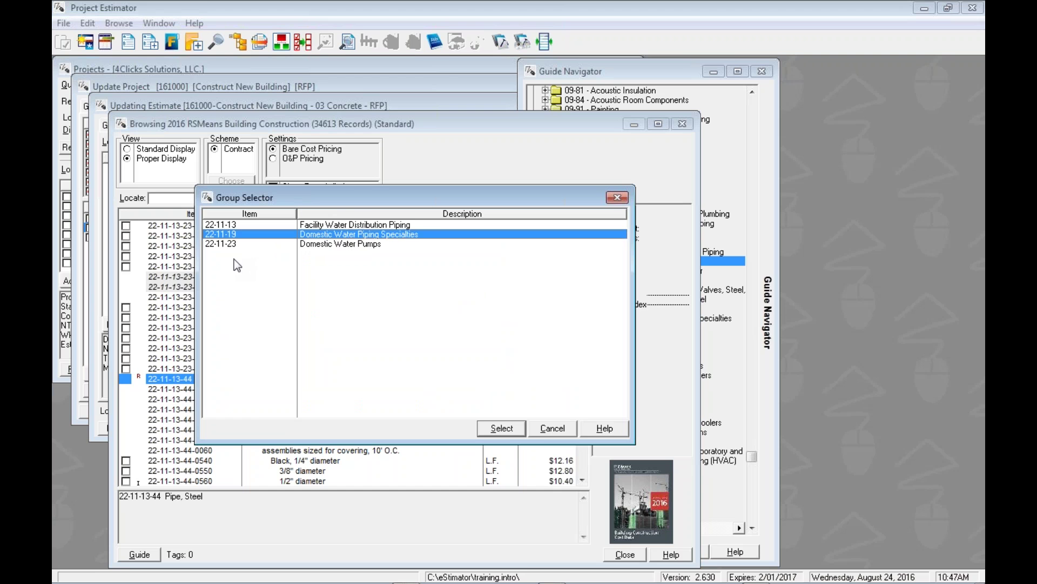
key(Down)
key(Return)
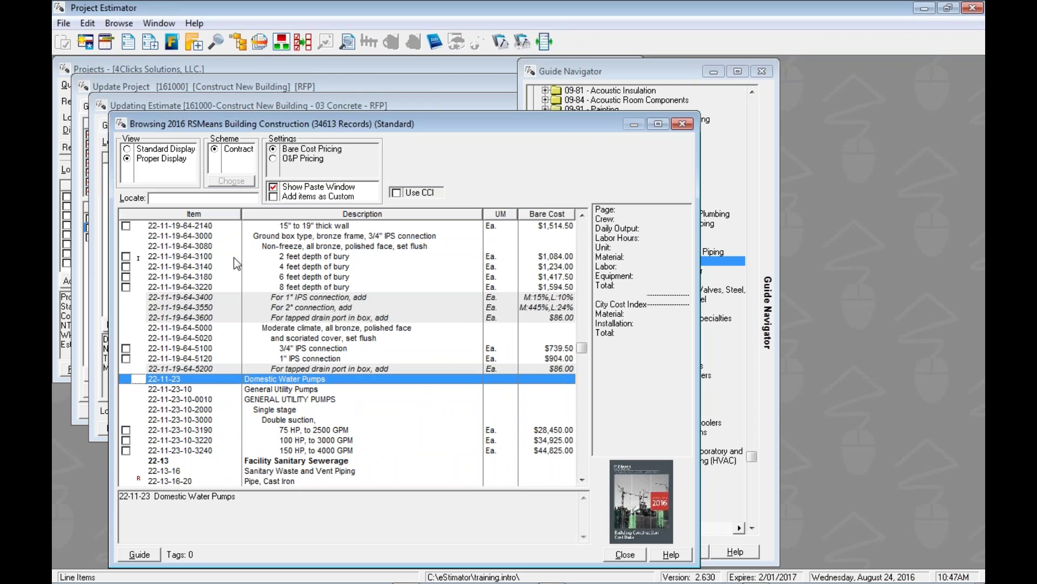
Open the Group Selector showing Plumbing groups 22-01 through 22-66
click(255, 47)
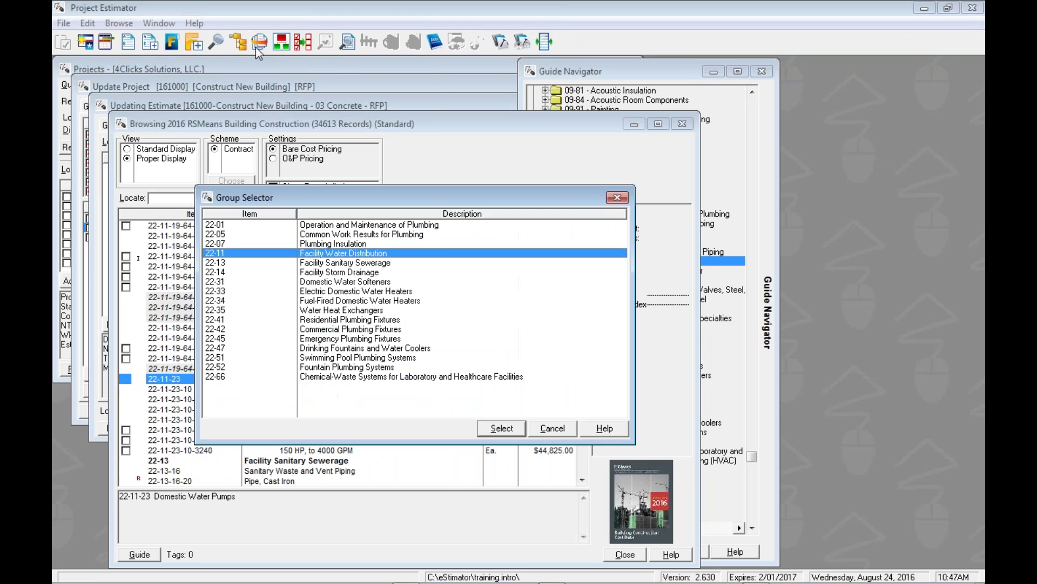